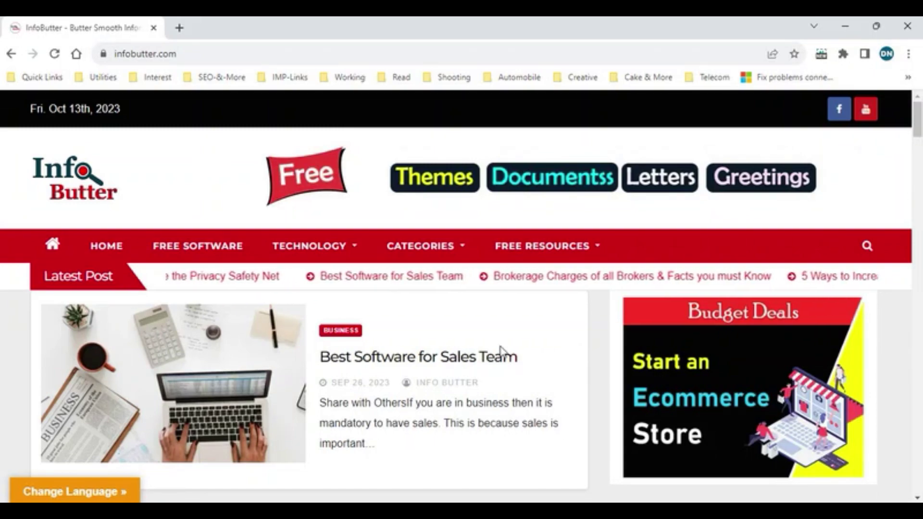
Scroll the InfoButter homepage down and back up before moving over to Photoshop.
scroll(501, 354, down, 5)
scroll(530, 406, up, 5)
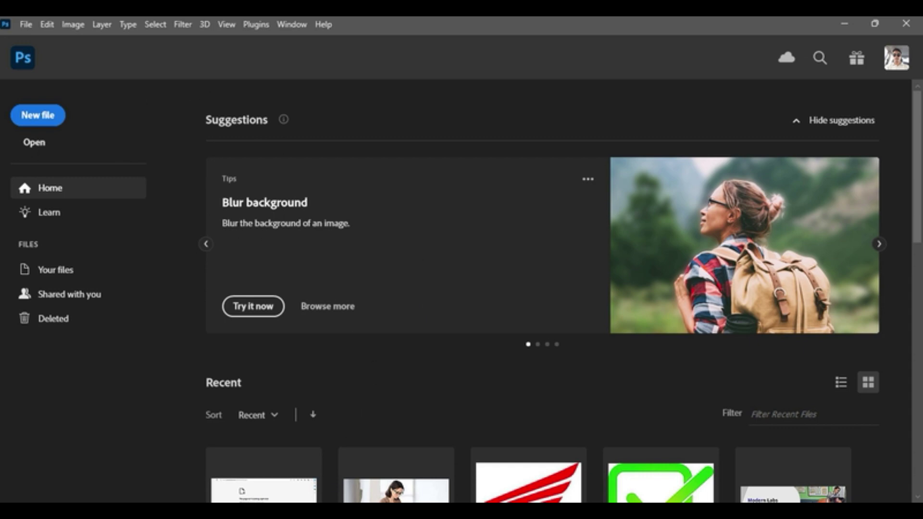
Bring up the File Explorer window for the JPEG-PDF folder of images.
click(250, 445)
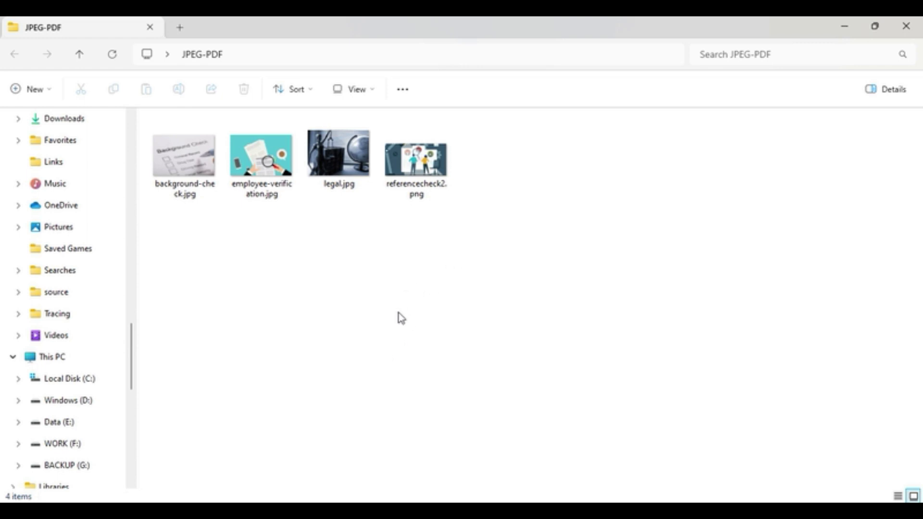
Return to Photoshop and look through the File and Filter menus.
click(380, 452)
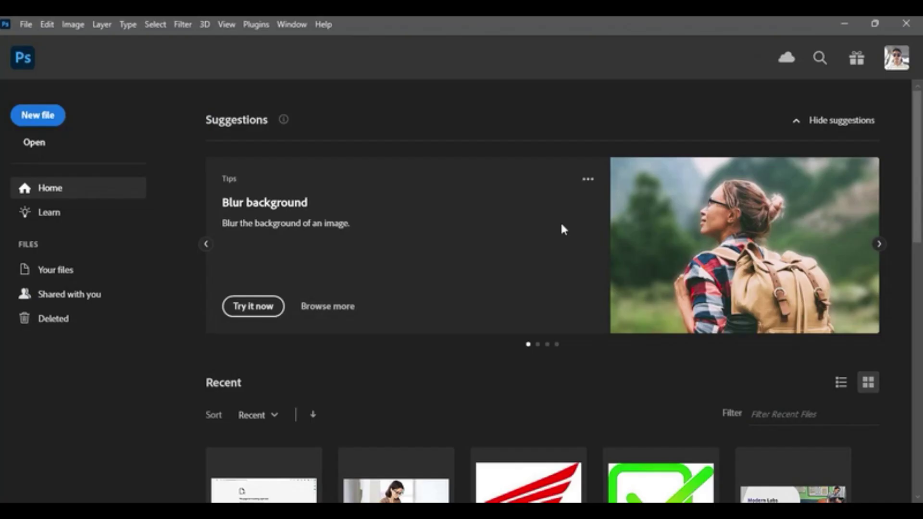
click(29, 28)
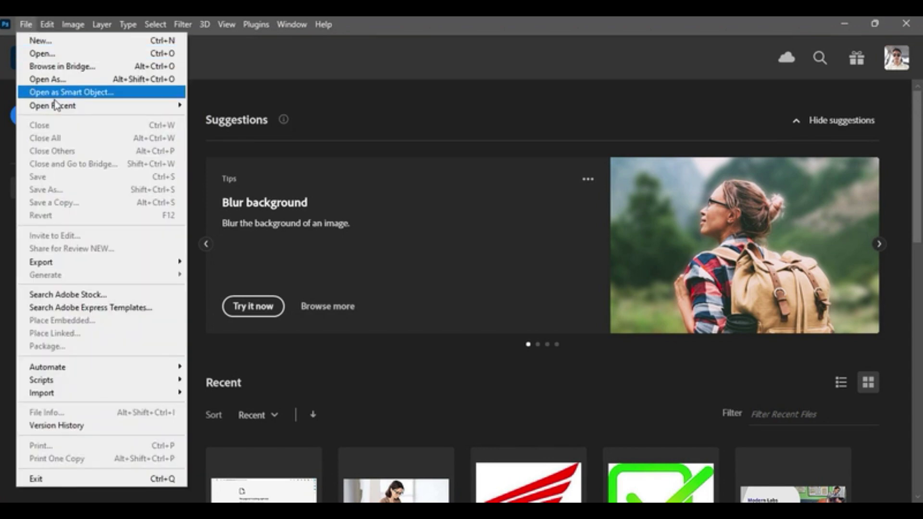
mouse_move(55, 105)
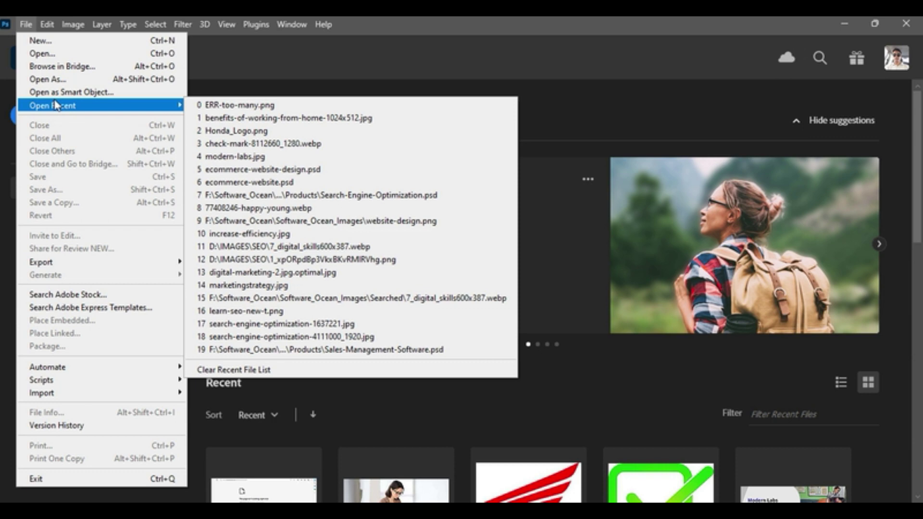
click(350, 23)
click(183, 24)
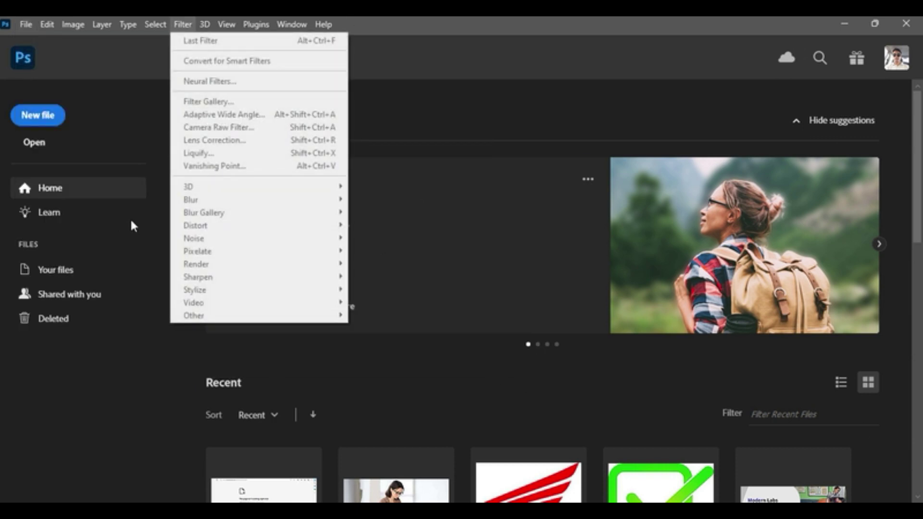
click(21, 24)
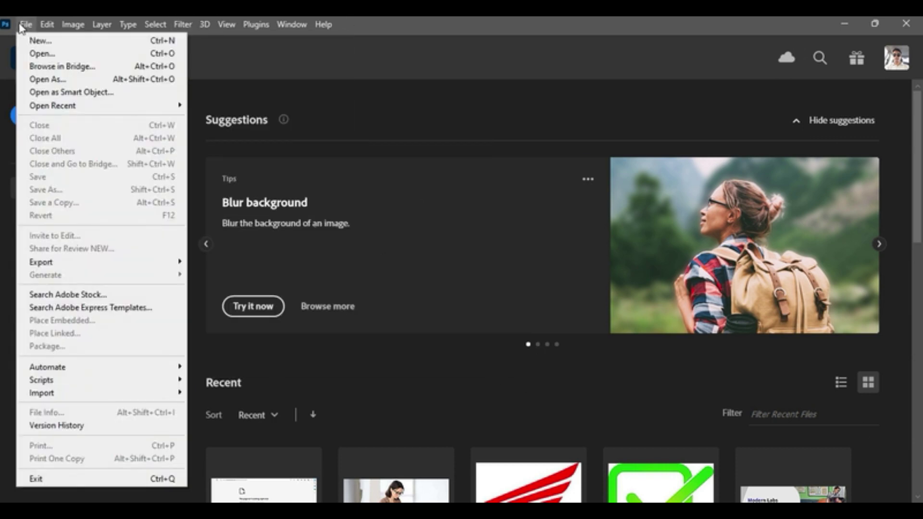
Launch the PDF Presentation feature from File > Automate.
click(21, 24)
click(292, 24)
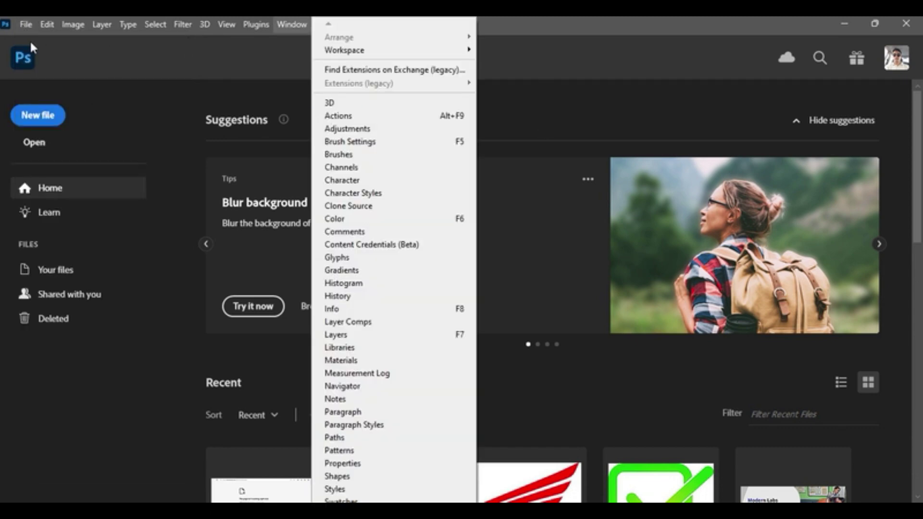
click(24, 24)
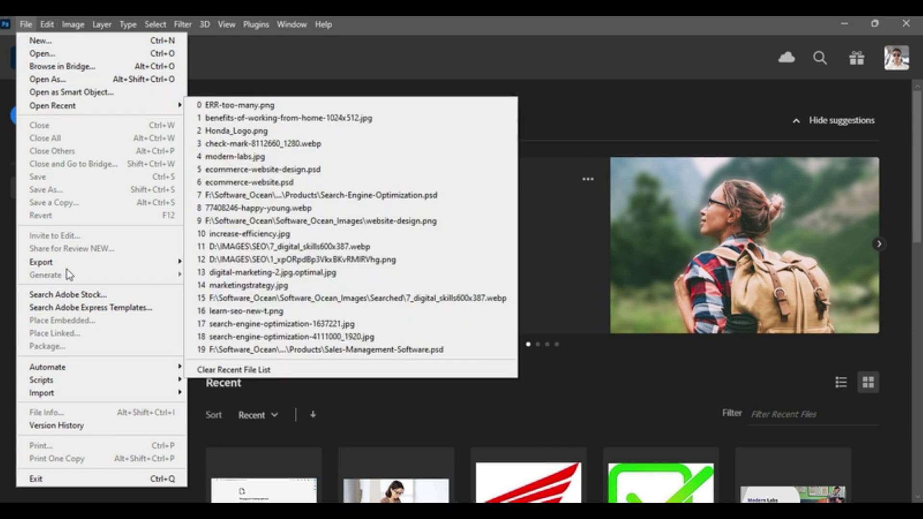
mouse_move(70, 377)
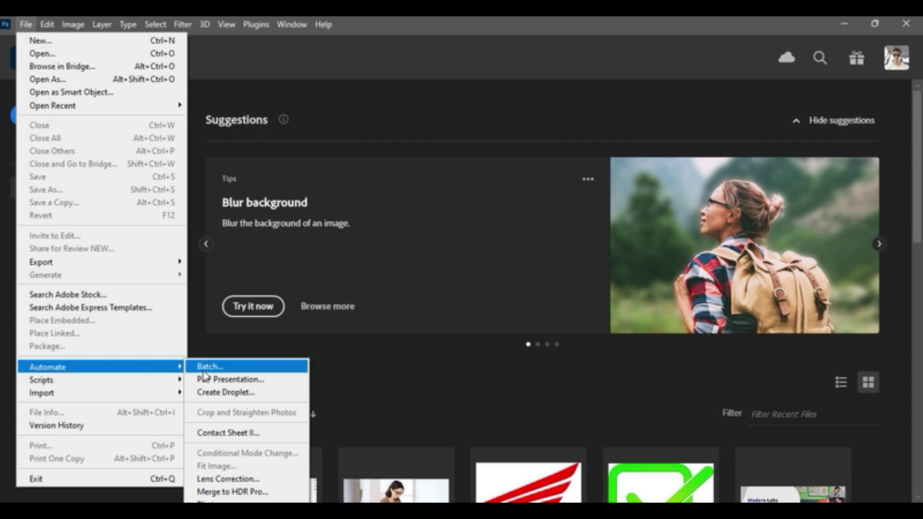
mouse_move(176, 367)
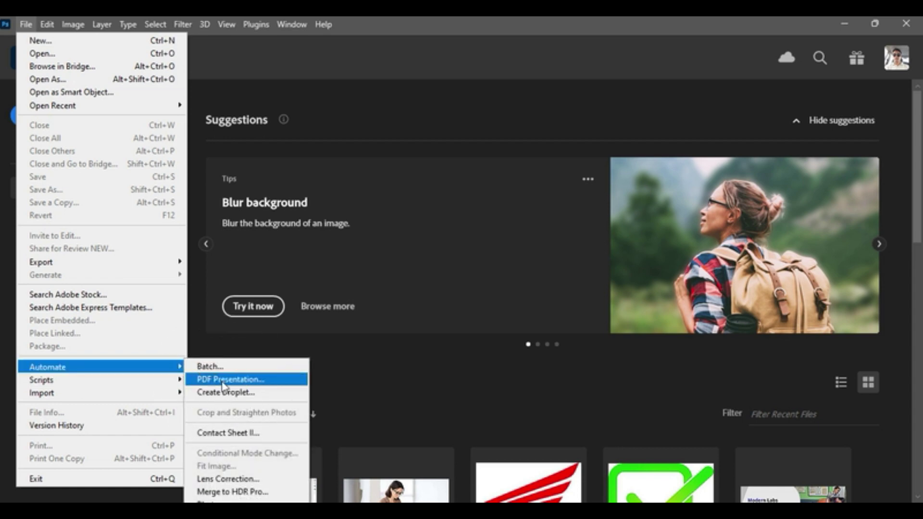
click(223, 381)
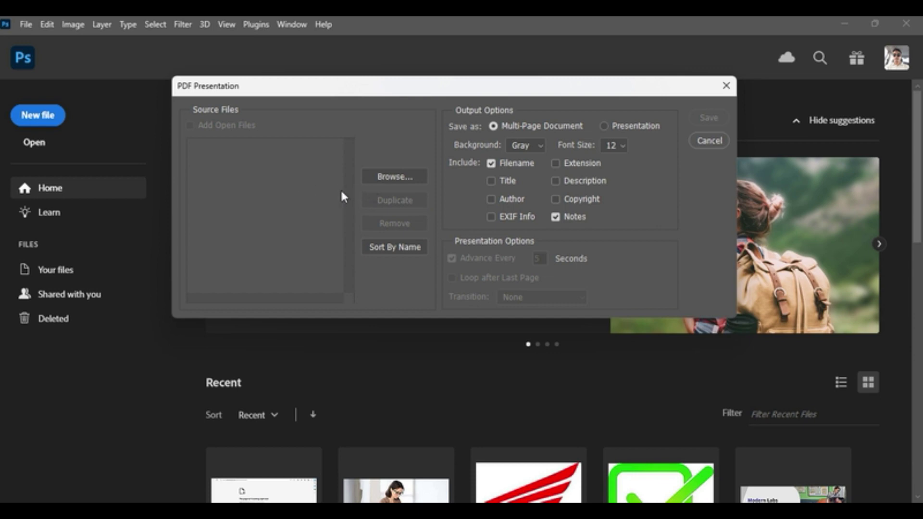
Add background-check.jpg, employee-verification.jpg, legal.jpg and referencecheck2.png as source files.
click(379, 178)
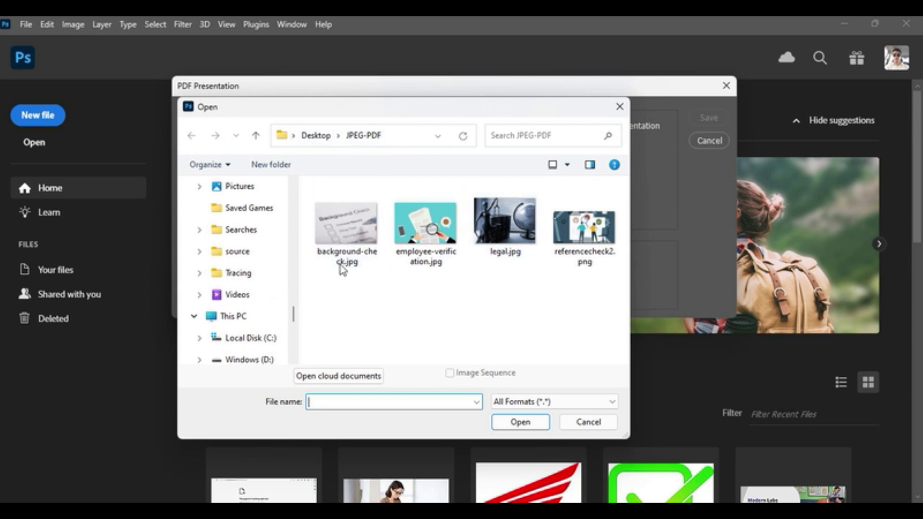
click(362, 235)
ctrl+click(426, 226)
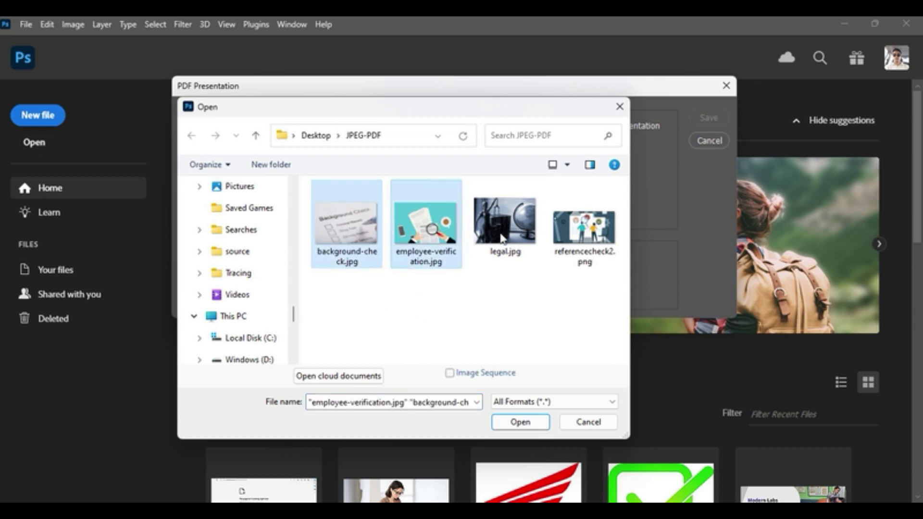
ctrl+click(501, 238)
ctrl+click(593, 253)
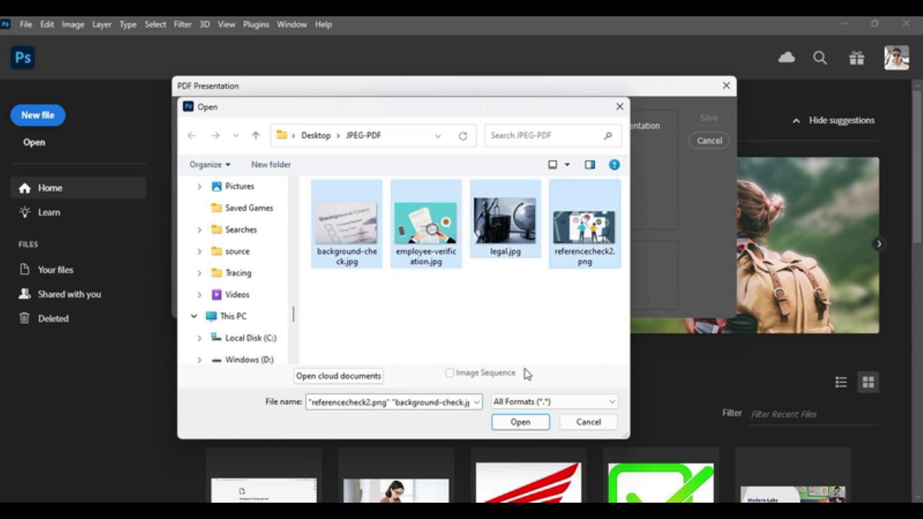
click(520, 422)
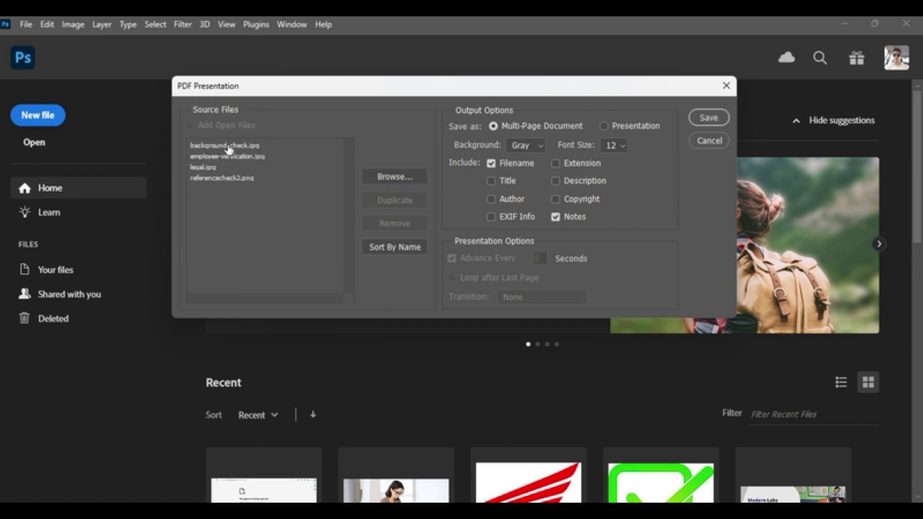
Move legal.jpg to the top of the Source Files page order.
click(228, 149)
click(228, 156)
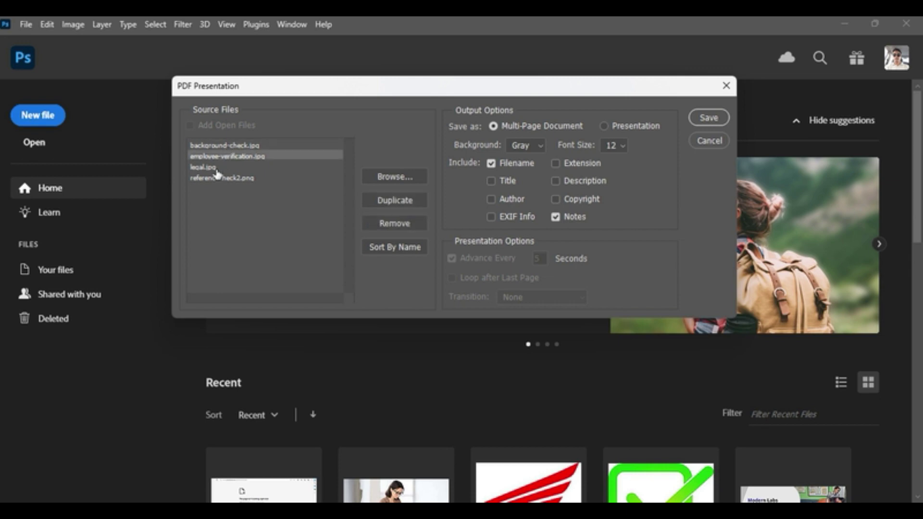
click(209, 167)
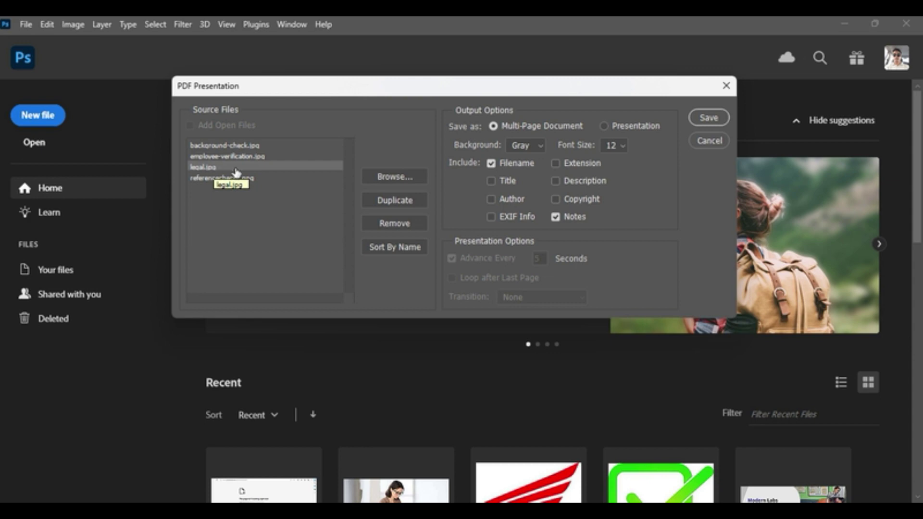
drag(235, 170, 239, 145)
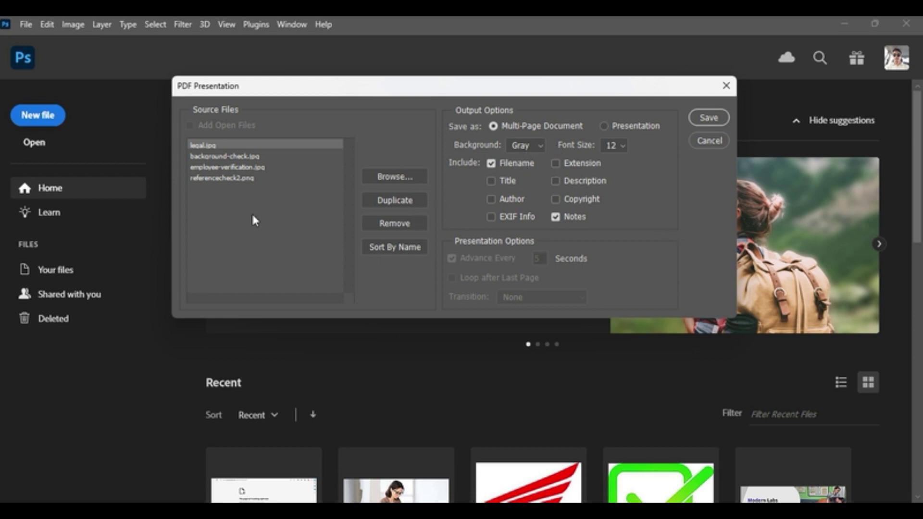
Set the page background to White, keeping the font size at 12.
click(529, 144)
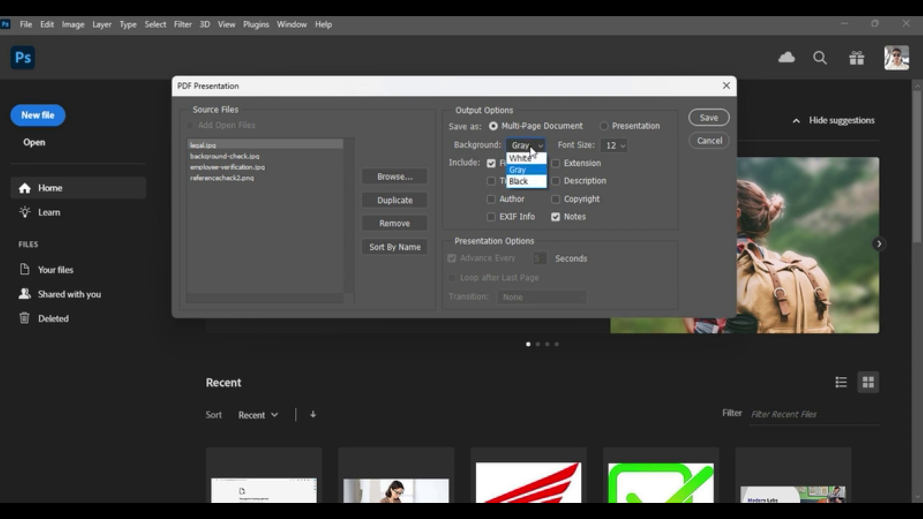
click(535, 166)
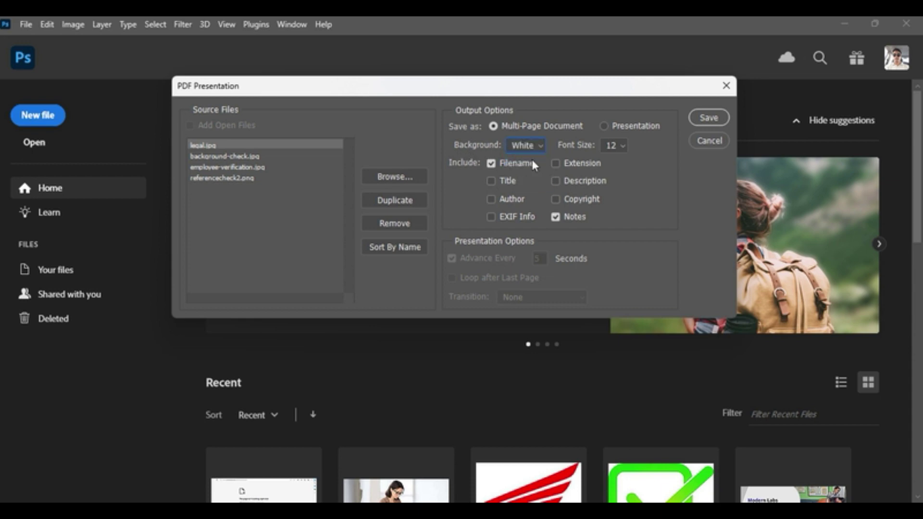
click(622, 145)
click(620, 146)
Choose Desktop > JPEG-PDF as the PDF's save location.
click(709, 118)
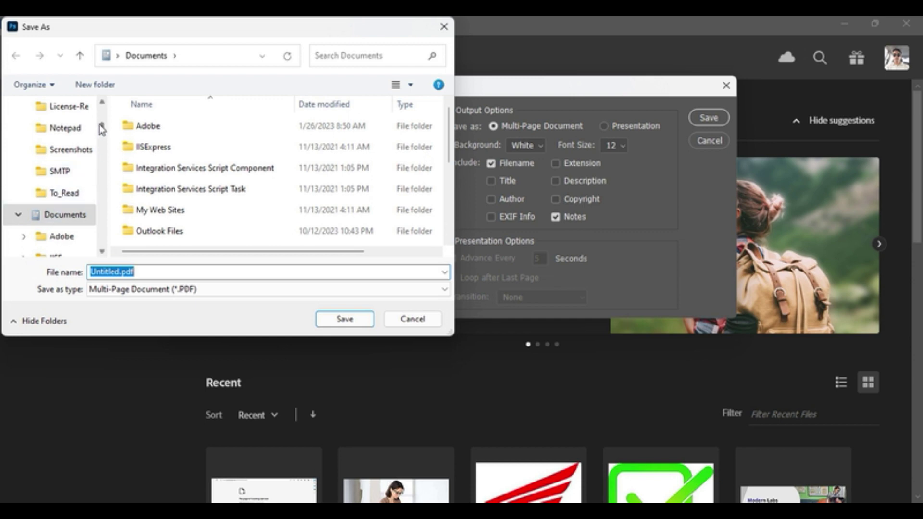
drag(102, 127, 103, 107)
click(61, 112)
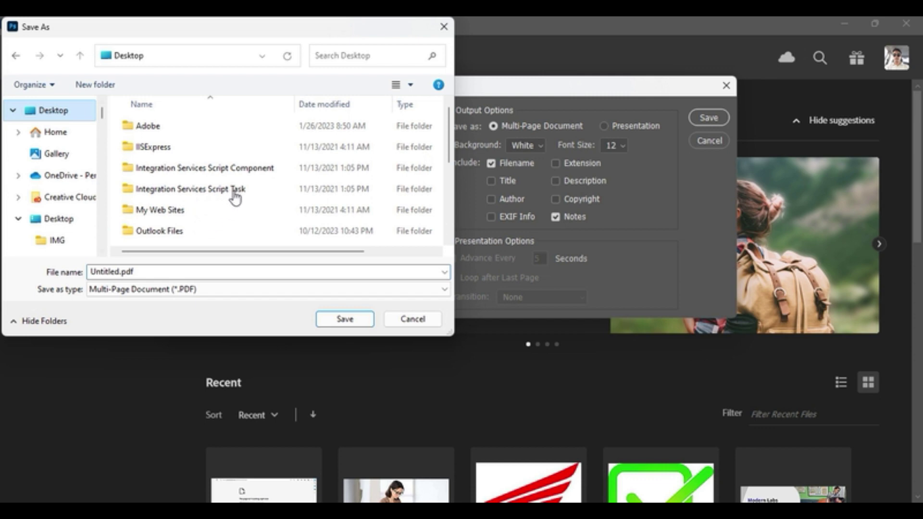
click(52, 113)
scroll(289, 202, down, 5)
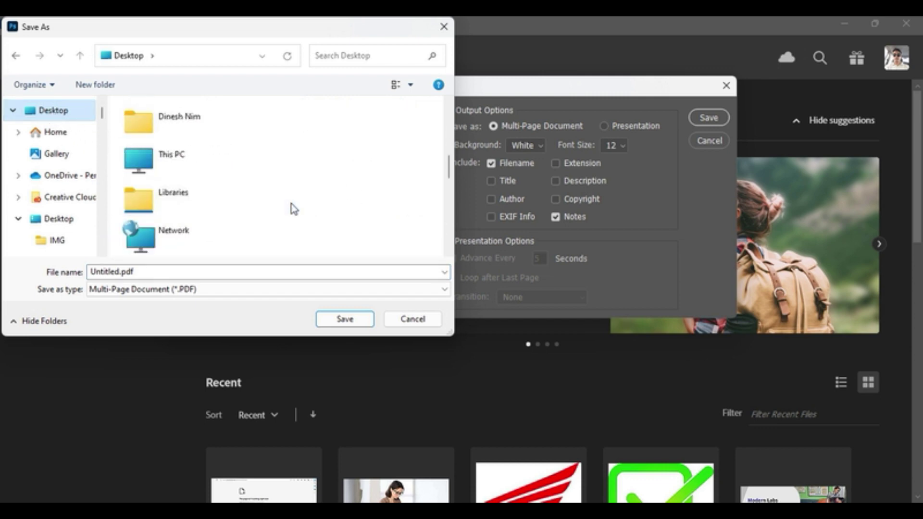
scroll(284, 202, down, 5)
scroll(243, 186, up, 4)
click(186, 186)
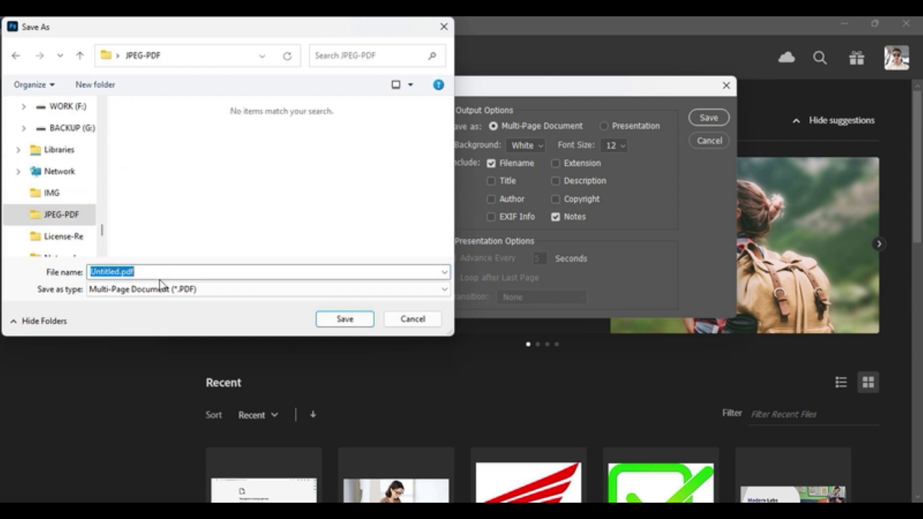
Name the file My-Document(JPEG-PDF) and confirm the save.
text(My)
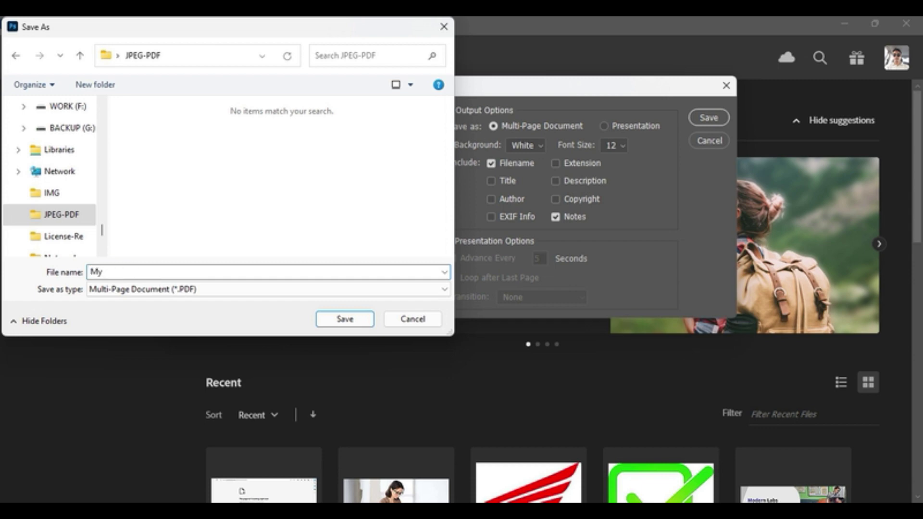
text(-Document())
key(Left)
text(JPEG-PDF)
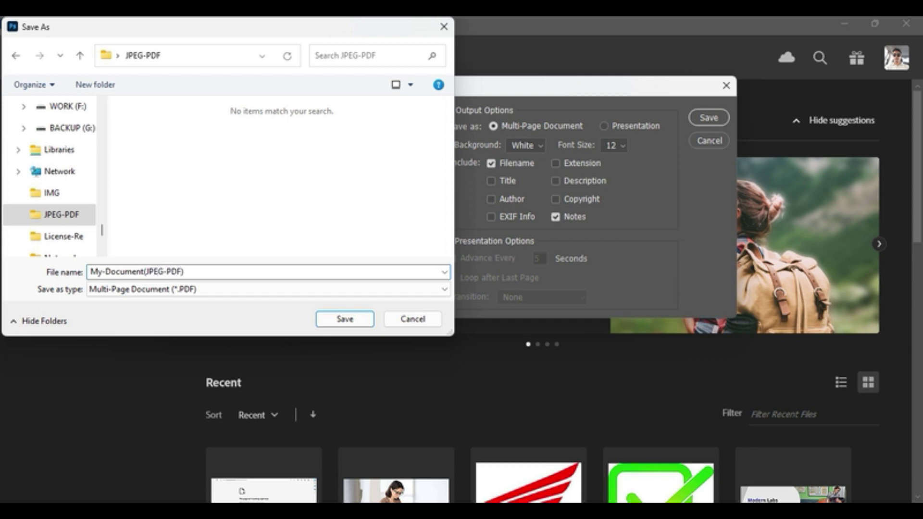
click(345, 319)
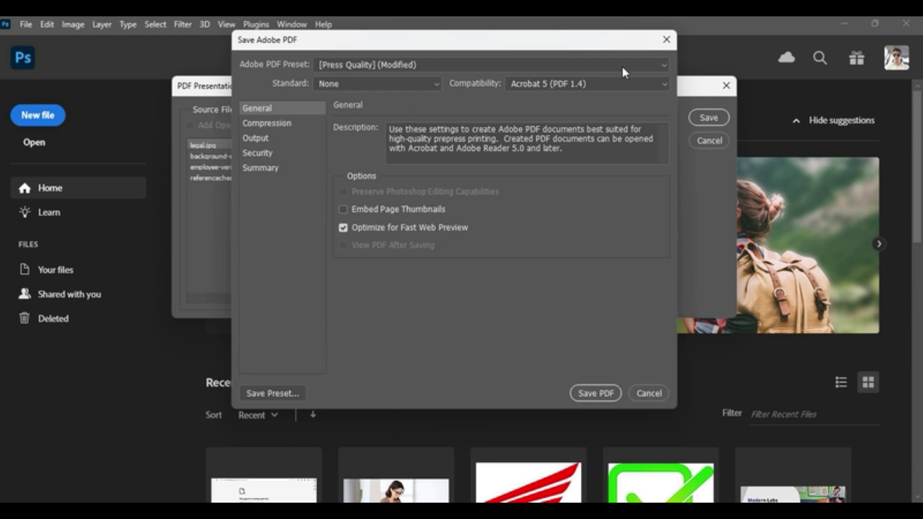
Settle on the [Smallest File Size] preset, giving Acrobat 6 (PDF 1.5) compatibility.
click(663, 70)
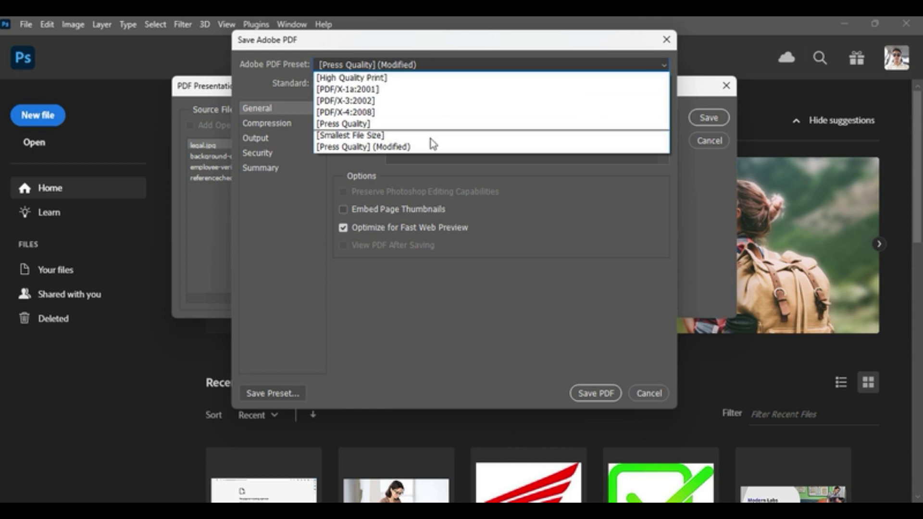
click(330, 136)
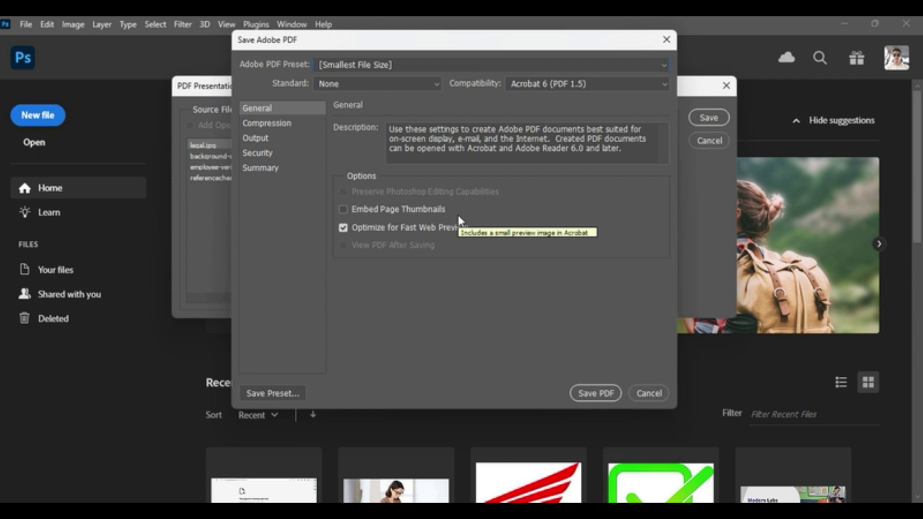
click(542, 65)
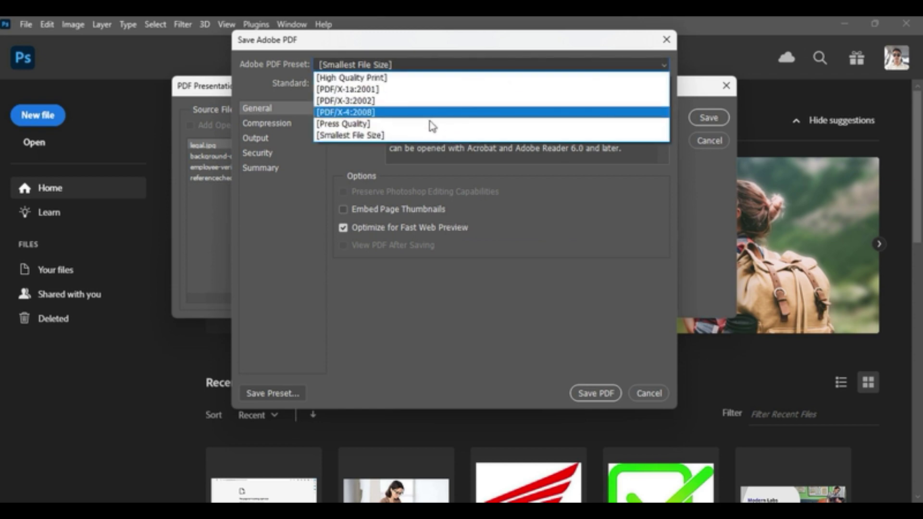
click(382, 124)
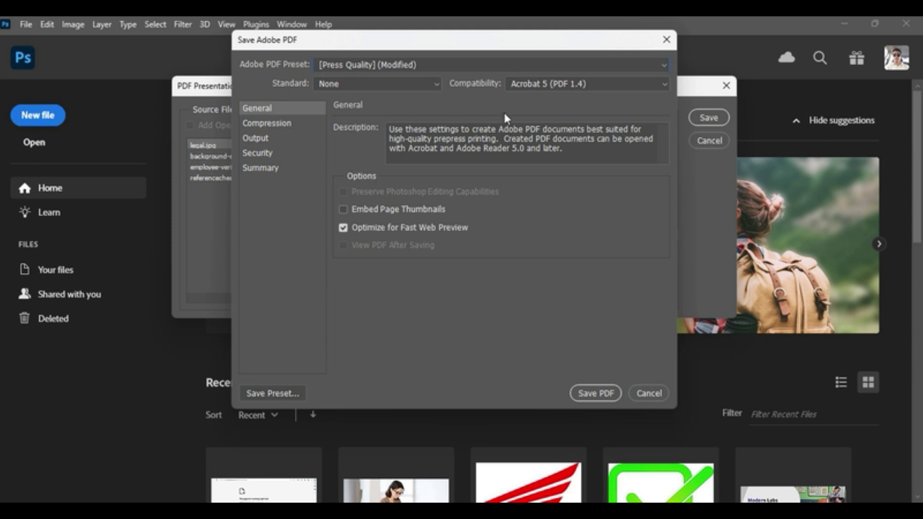
click(494, 64)
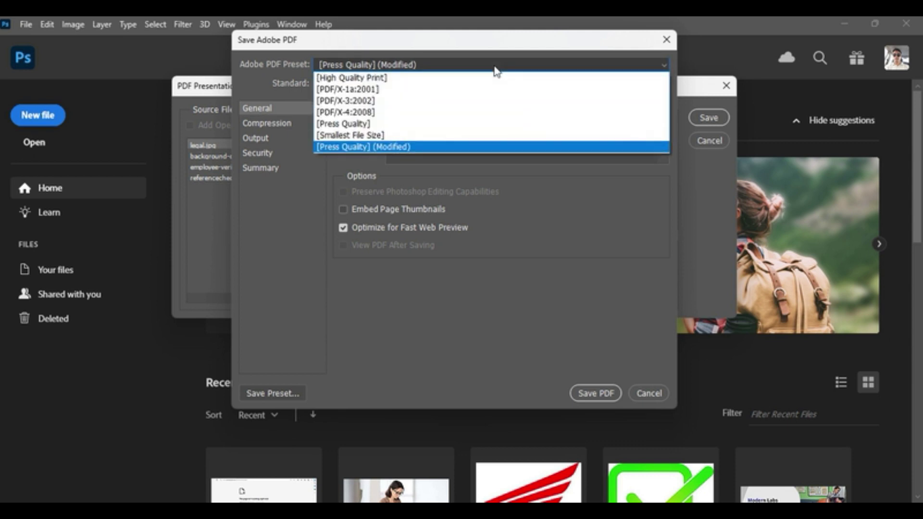
click(383, 136)
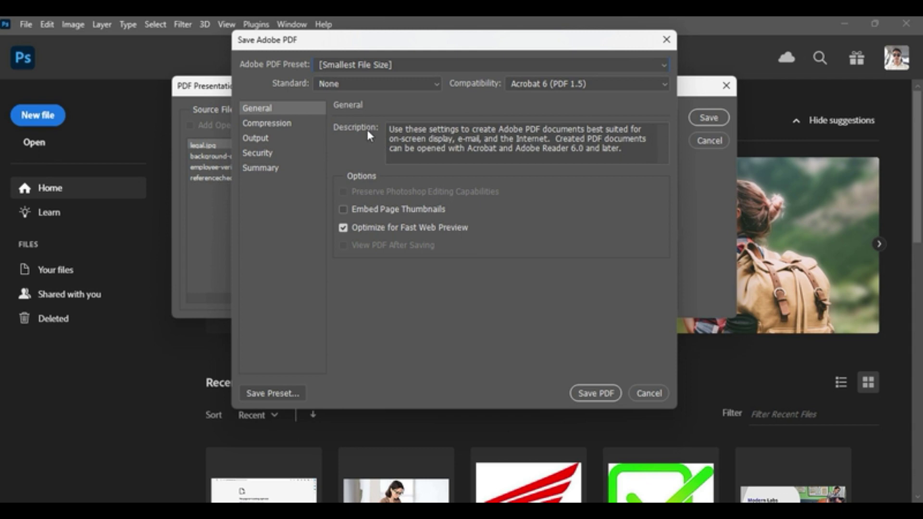
Show the Compression settings of the Save Adobe PDF dialog.
click(272, 124)
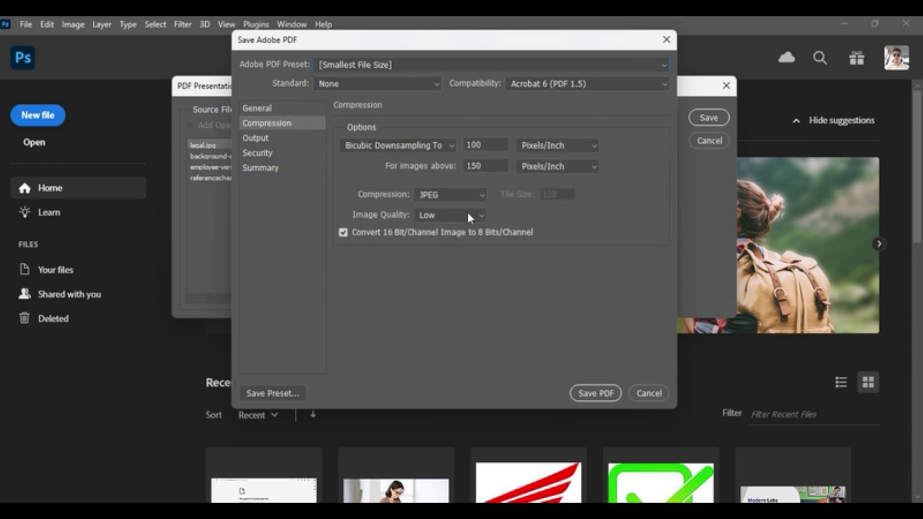
key(alt+Tab)
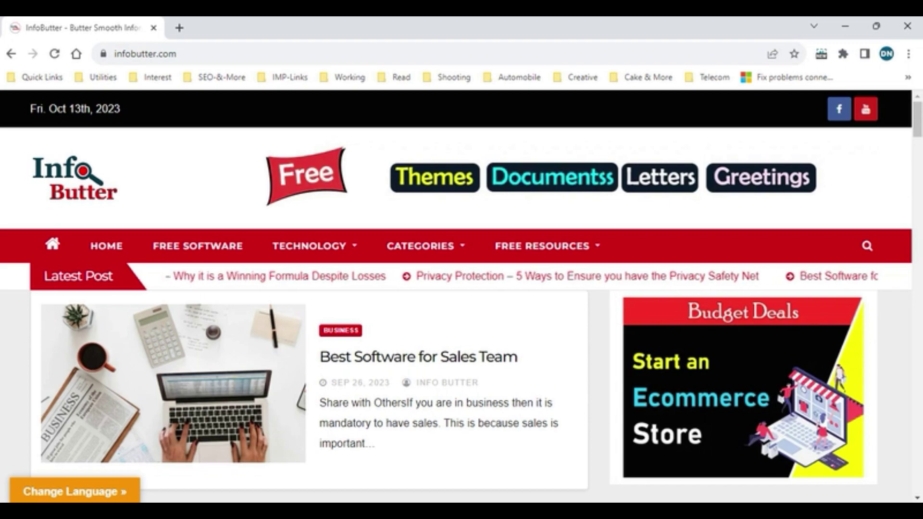
mouse_move(379, 511)
click(379, 444)
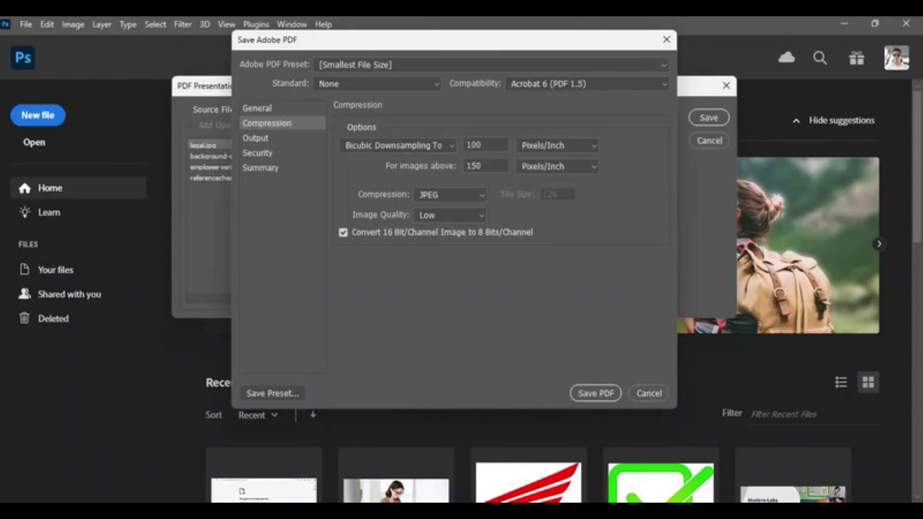
Set Image Quality to Maximum and save the multi-page PDF.
click(482, 215)
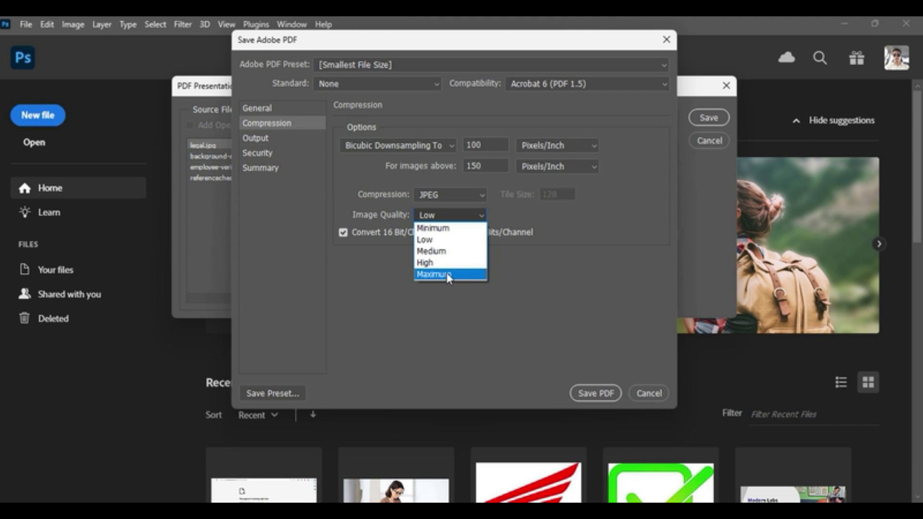
click(448, 275)
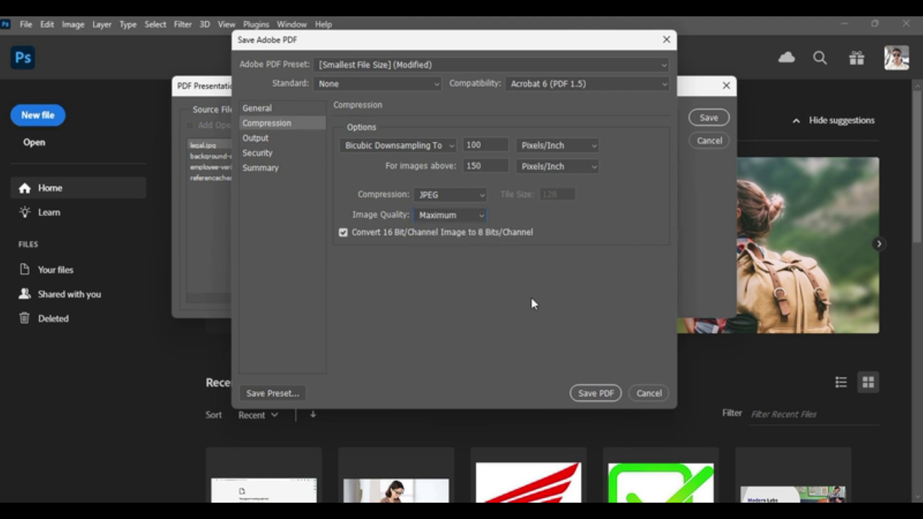
click(455, 218)
click(429, 250)
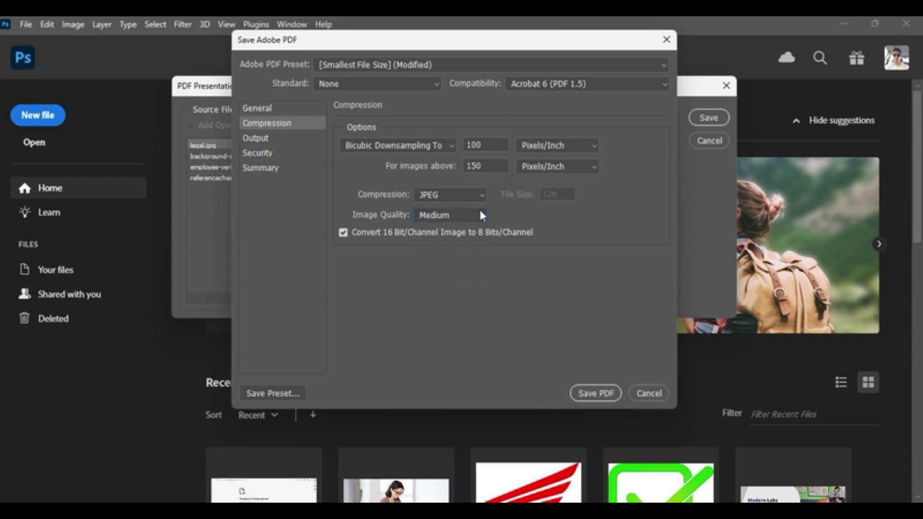
click(457, 217)
click(452, 274)
click(596, 393)
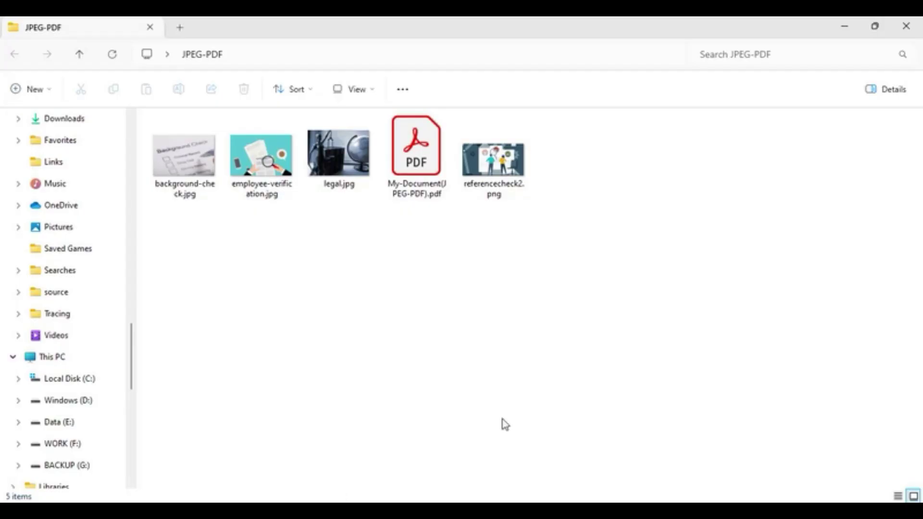
Select the new My-Document(JPEG-PDF).pdf in the JPEG-PDF folder.
click(419, 195)
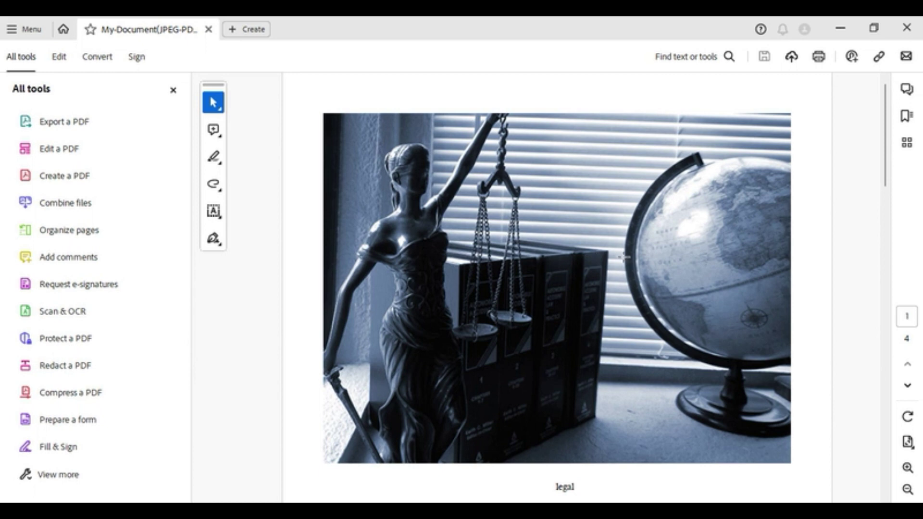
Scroll through the PDF's four pages in Acrobat, then return to the JPEG-PDF folder.
scroll(625, 262, down, 9)
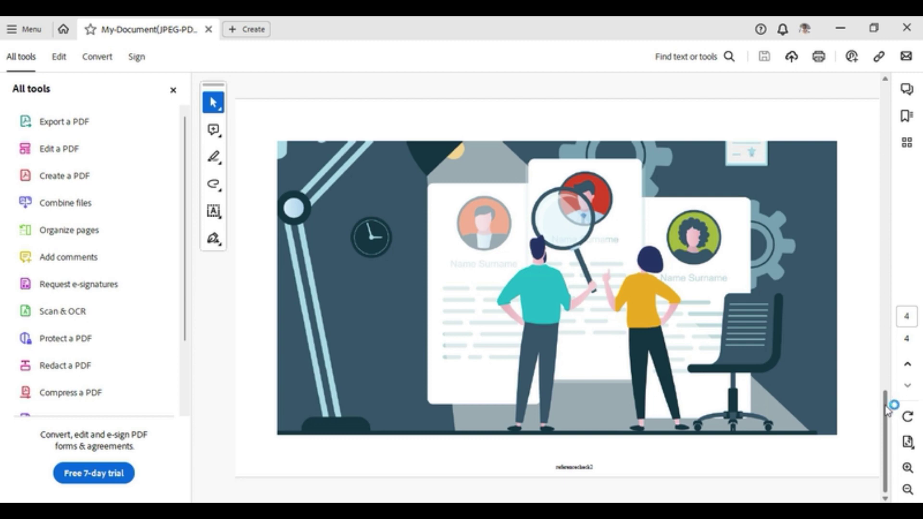
drag(887, 410, 886, 94)
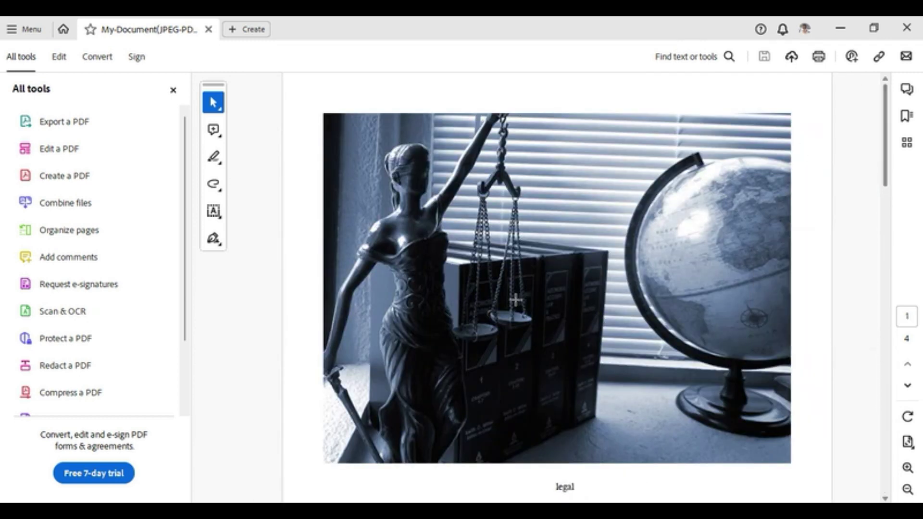
mouse_move(260, 495)
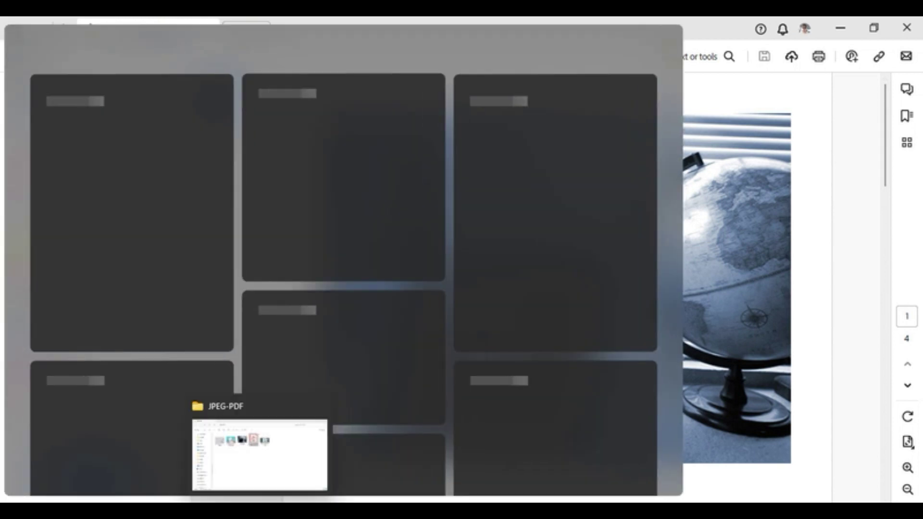
click(259, 455)
Clear the file selection in the JPEG-PDF folder showing four images and My-Document(JPEG-PDF).pdf.
click(383, 266)
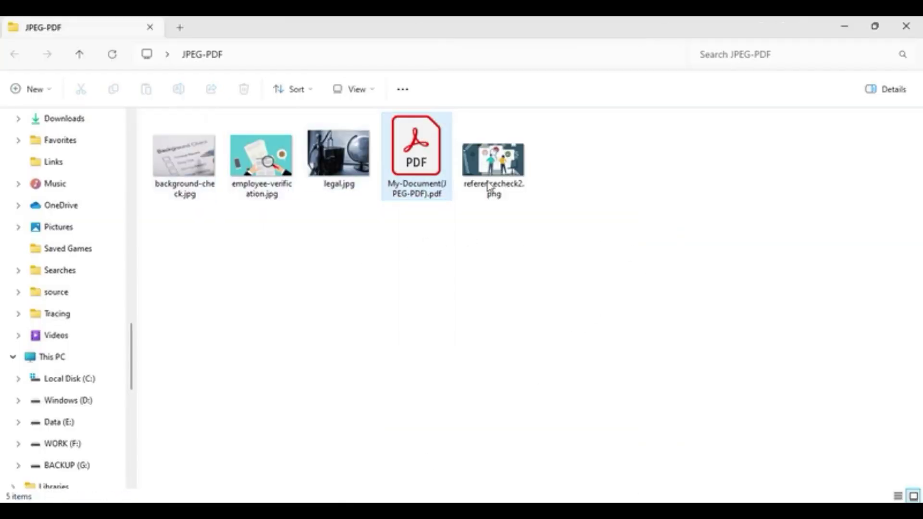